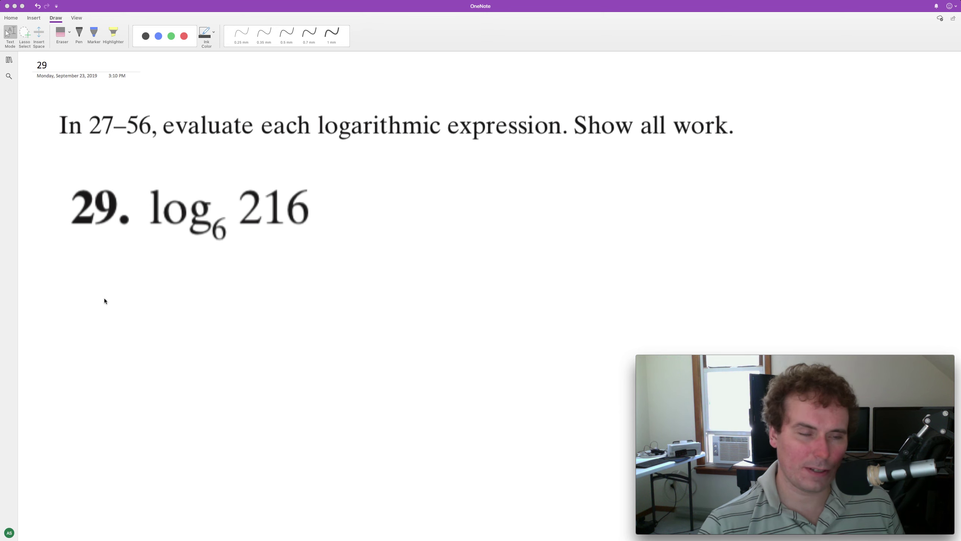
- Switch to handwriting with the black 0.5 mm pen on the Draw tab
{"action": "key", "text": "alt+d"}
- Handwrite log₆ 6³ = x under problem 29, then begin a 6 on the line below
{"action": "mouse_move", "coordinate": [95, 279]}
{"action": "left_mouse_down"}
{"action": "mouse_move", "coordinate": [91, 323]}
{"action": "mouse_move", "coordinate": [105, 322]}
{"action": "mouse_move", "coordinate": [106, 347]}
{"action": "left_mouse_up"}
{"action": "left_click_drag", "start_coordinate": [145, 311], "coordinate": [137, 330]}
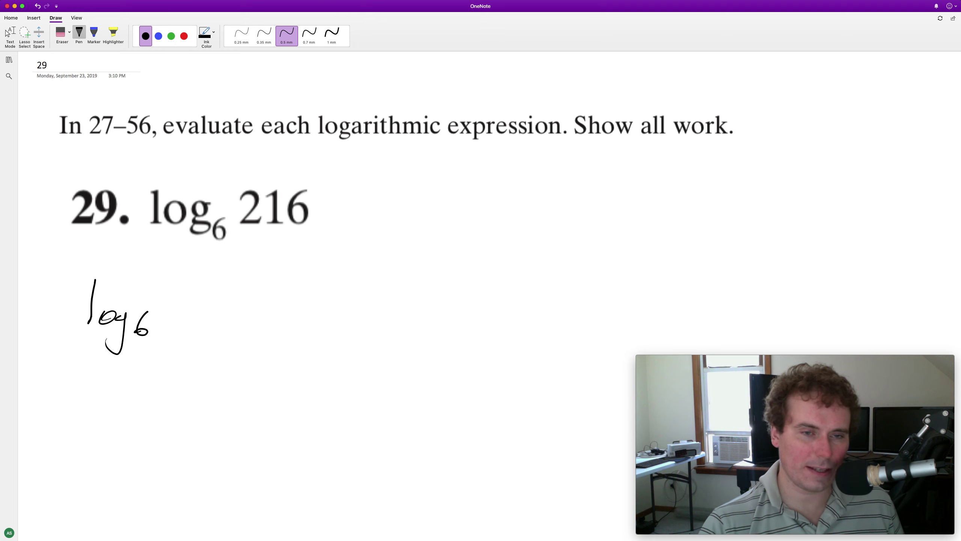
{"action": "left_click_drag", "start_coordinate": [191, 276], "coordinate": [162, 310]}
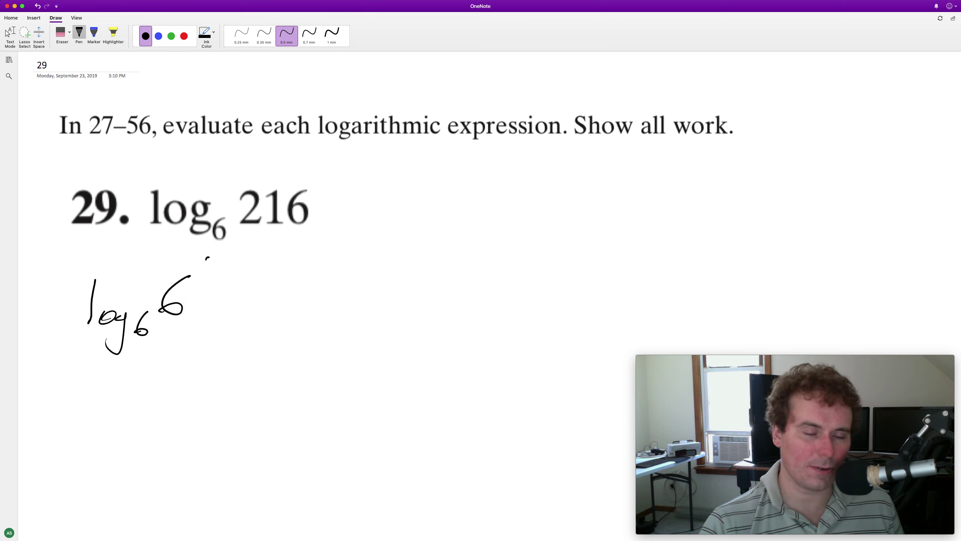
{"action": "left_click_drag", "start_coordinate": [208, 257], "coordinate": [210, 280]}
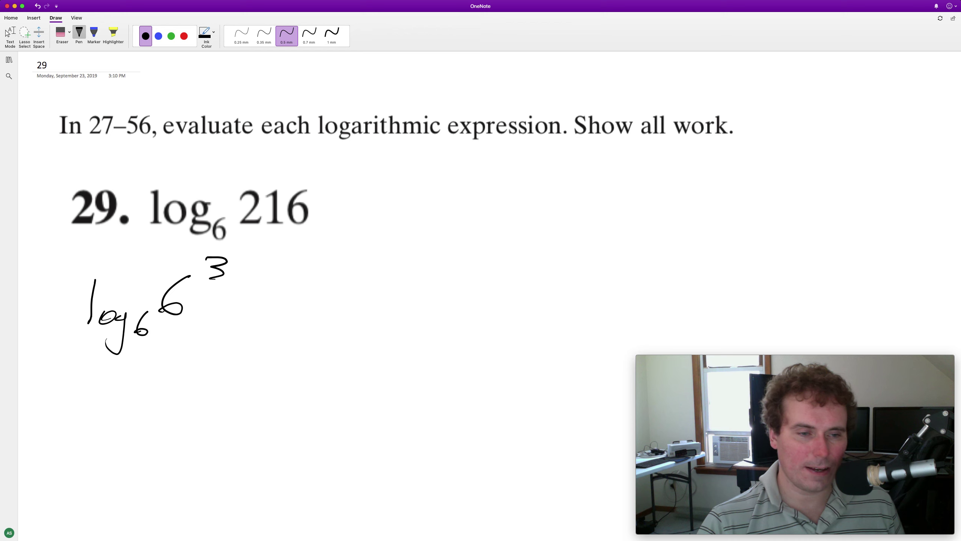
{"action": "left_click_drag", "start_coordinate": [137, 351], "coordinate": [155, 344]}
{"action": "mouse_move", "coordinate": [246, 313]}
{"action": "left_mouse_down"}
{"action": "mouse_move", "coordinate": [283, 312]}
{"action": "mouse_move", "coordinate": [289, 300]}
{"action": "left_mouse_up"}
{"action": "left_click_drag", "start_coordinate": [317, 293], "coordinate": [348, 325]}
{"action": "left_click_drag", "start_coordinate": [355, 288], "coordinate": [316, 324]}
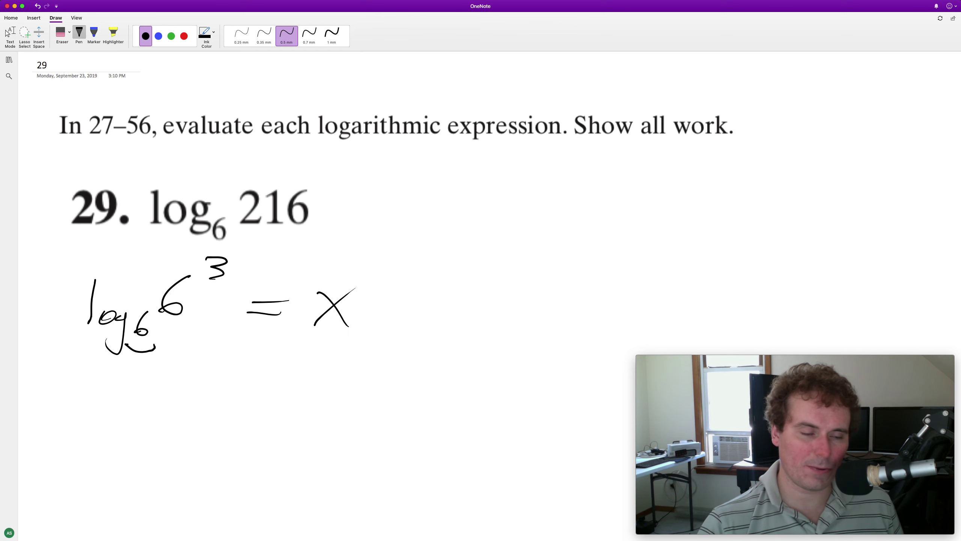
{"action": "left_click_drag", "start_coordinate": [99, 424], "coordinate": [88, 469]}
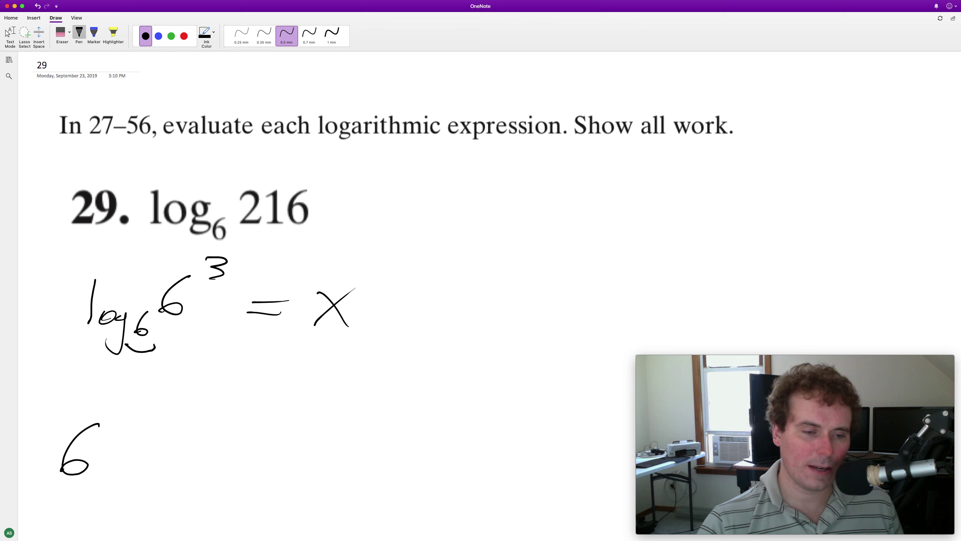
- Handwrite the equation 6^x = 6³ on the second line
{"action": "mouse_move", "coordinate": [108, 386]}
{"action": "left_mouse_down"}
{"action": "mouse_move", "coordinate": [126, 411]}
{"action": "mouse_move", "coordinate": [103, 412]}
{"action": "left_mouse_up"}
{"action": "left_click_drag", "start_coordinate": [145, 437], "coordinate": [171, 436]}
{"action": "left_click_drag", "start_coordinate": [146, 447], "coordinate": [177, 446]}
{"action": "left_click_drag", "start_coordinate": [256, 407], "coordinate": [225, 455]}
{"action": "left_click_drag", "start_coordinate": [274, 377], "coordinate": [278, 406]}
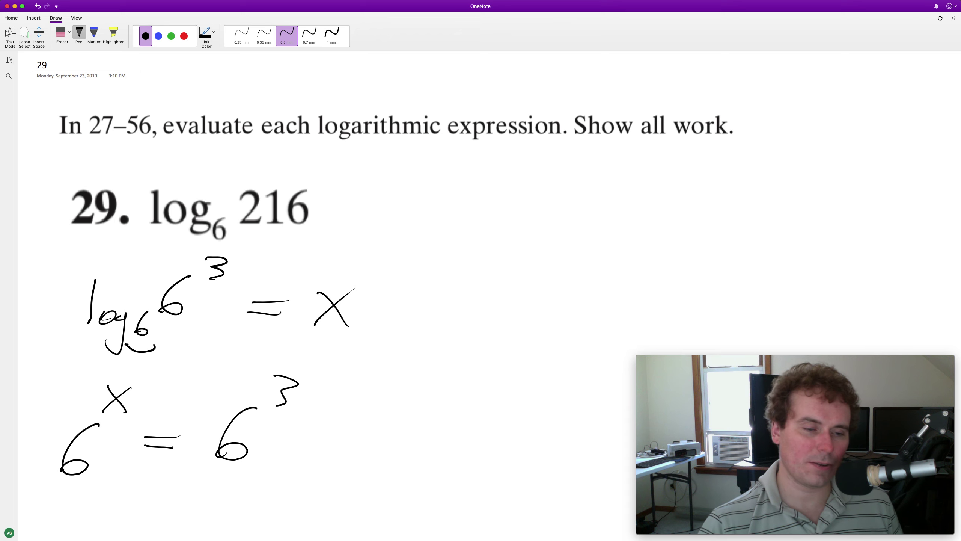
- Strike through both base 6s and write x = 3 beside the equation
{"action": "left_click_drag", "start_coordinate": [38, 485], "coordinate": [127, 440]}
{"action": "left_click_drag", "start_coordinate": [194, 461], "coordinate": [269, 424]}
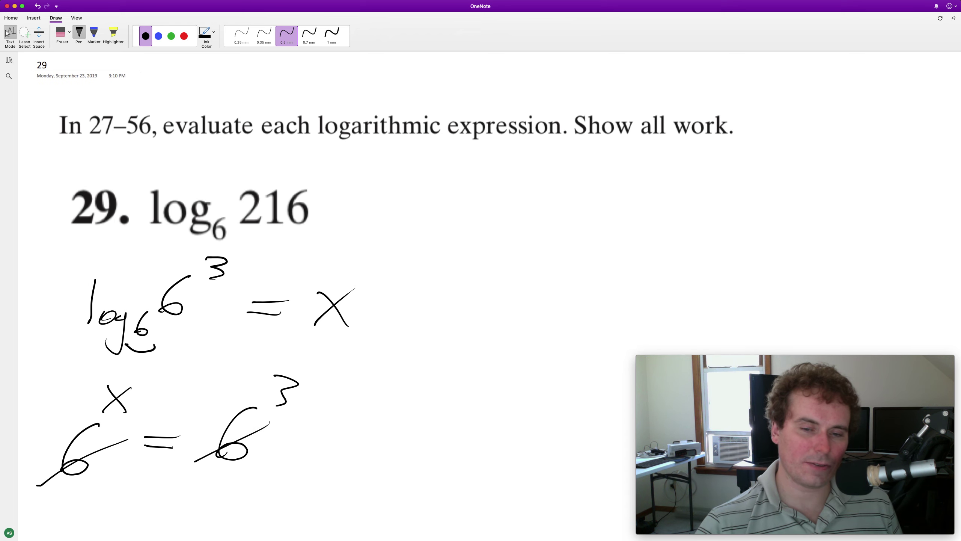
{"action": "left_click_drag", "start_coordinate": [372, 404], "coordinate": [402, 447]}
{"action": "mouse_move", "coordinate": [401, 404]}
{"action": "left_mouse_down"}
{"action": "mouse_move", "coordinate": [373, 452]}
{"action": "mouse_move", "coordinate": [446, 429]}
{"action": "mouse_move", "coordinate": [446, 418]}
{"action": "mouse_move", "coordinate": [475, 443]}
{"action": "left_mouse_up"}
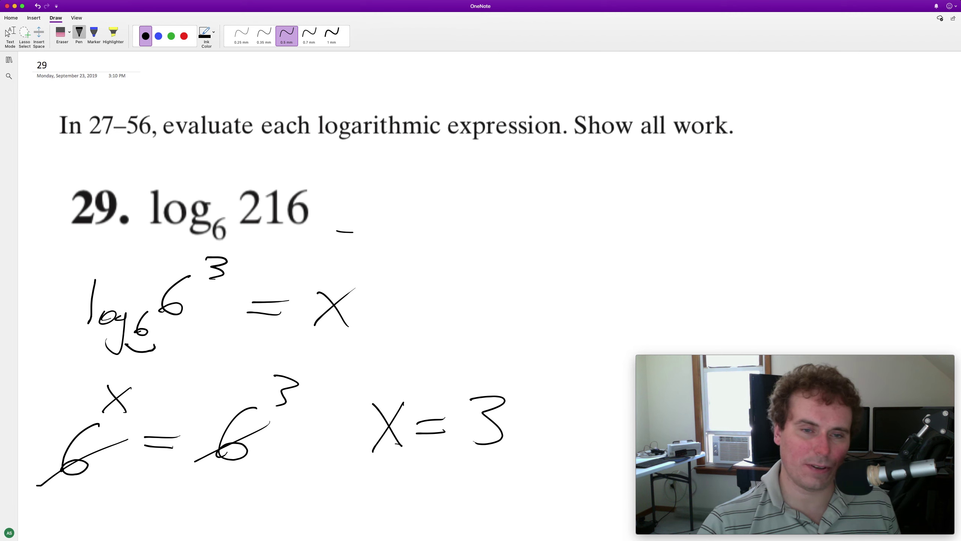
- Write = 3 after log₆ 216 and turn inking off with Text Mode
{"action": "left_click_drag", "start_coordinate": [353, 230], "coordinate": [374, 231]}
{"action": "mouse_move", "coordinate": [346, 223]}
{"action": "left_mouse_down"}
{"action": "mouse_move", "coordinate": [375, 223]}
{"action": "mouse_move", "coordinate": [424, 261]}
{"action": "left_mouse_up"}
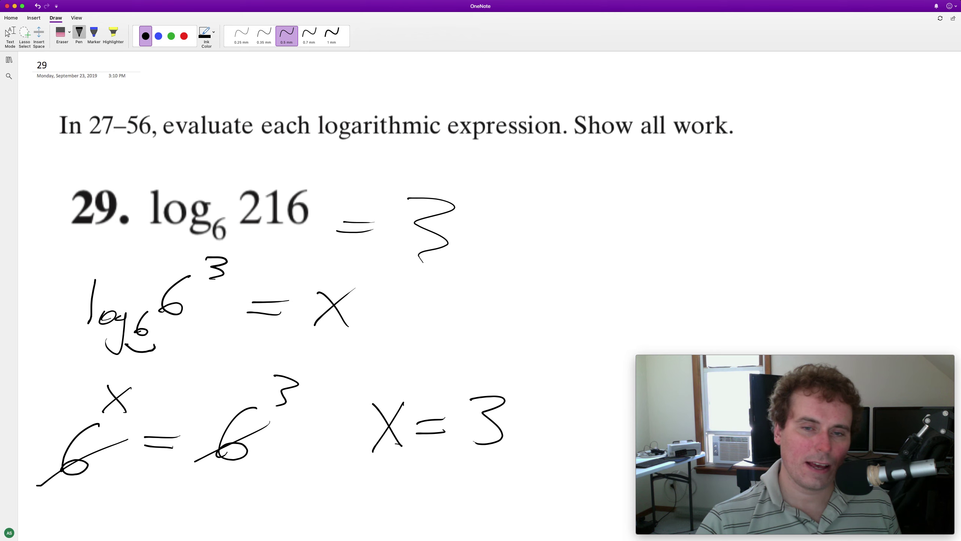
{"action": "left_click", "coordinate": [10, 32]}
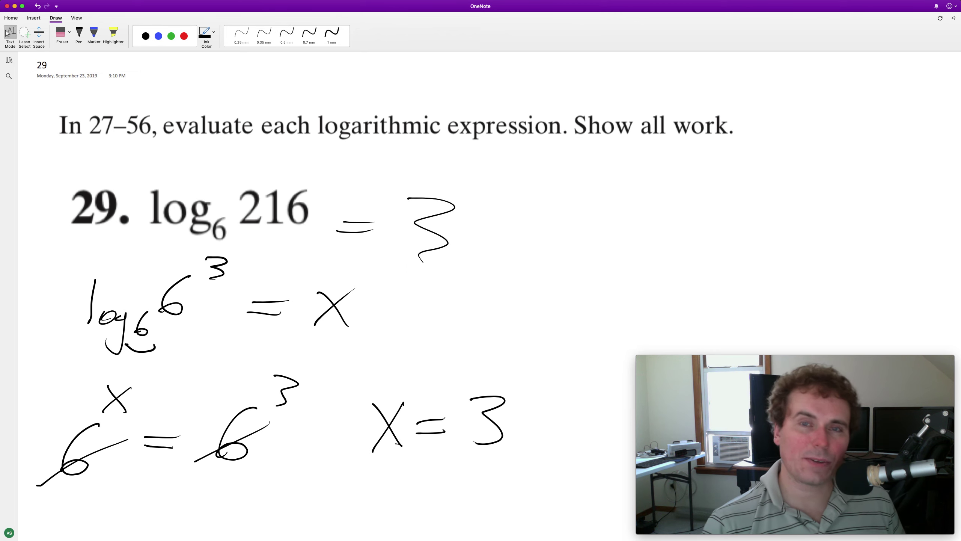